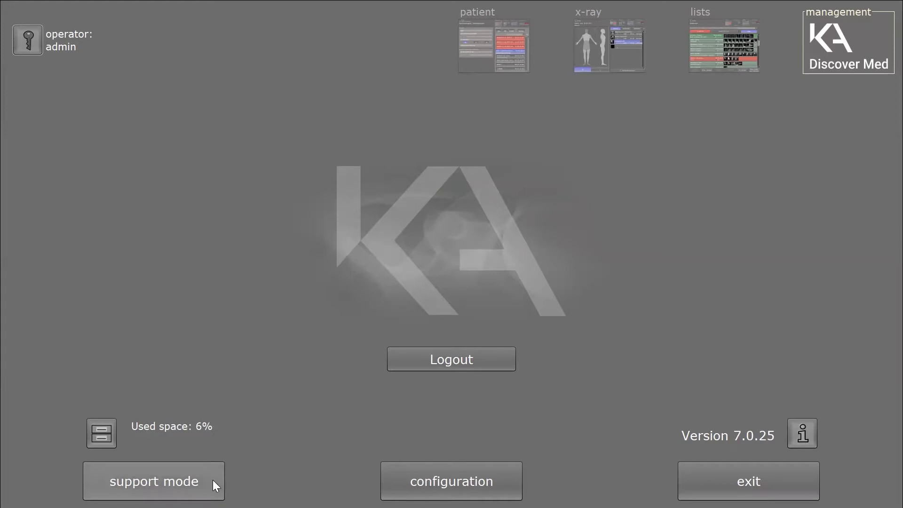
# - Enter support mode to look over the Image operations settings, and return to the management screen
pyautogui.click(212, 480)
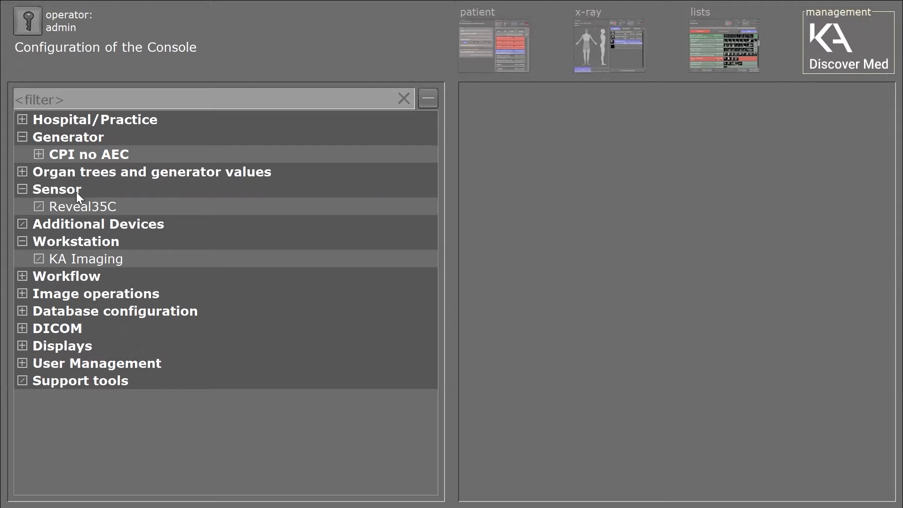
pyautogui.click(73, 296)
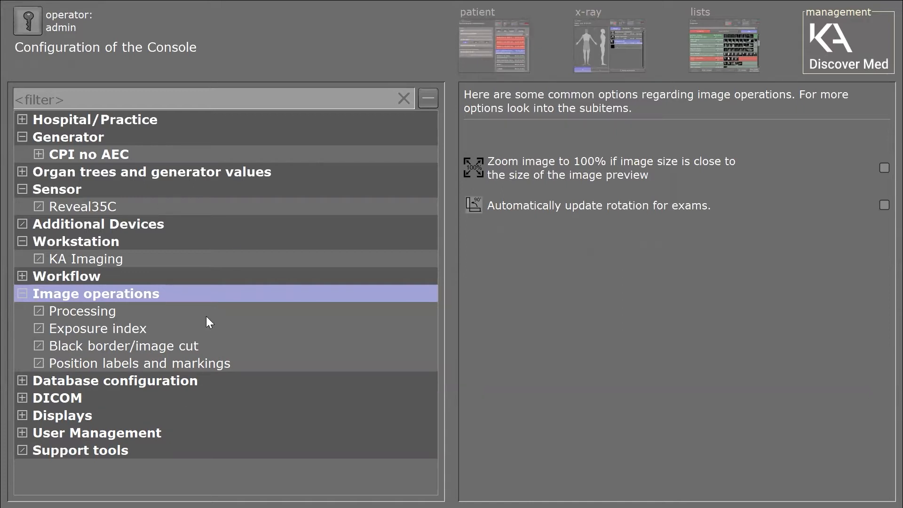
pyautogui.click(847, 65)
pyautogui.click(570, 279)
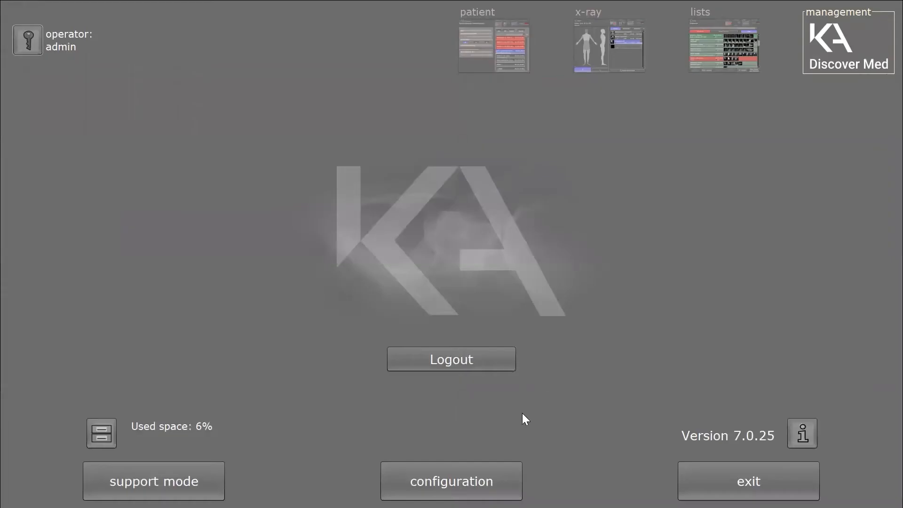
# - Open the examination configuration for the adult Chest PA exam and examine its examination data and dual energy settings
pyautogui.click(469, 474)
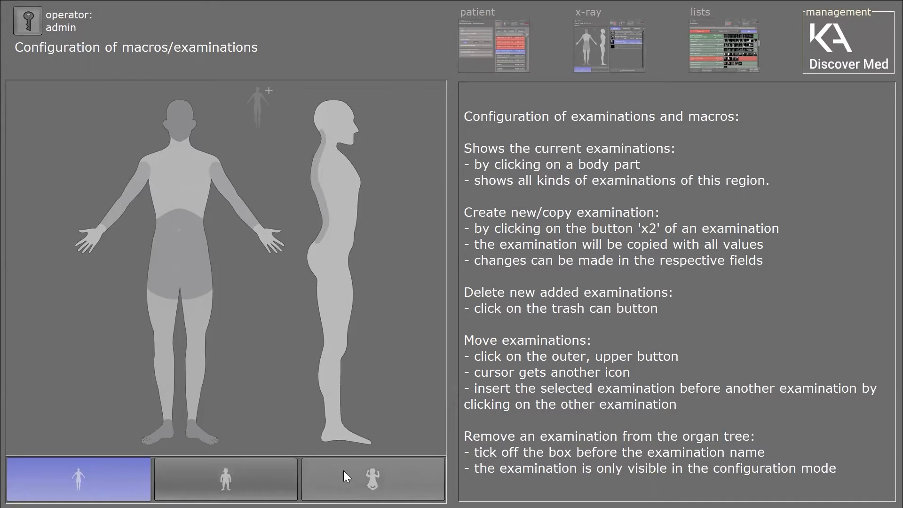
pyautogui.click(164, 189)
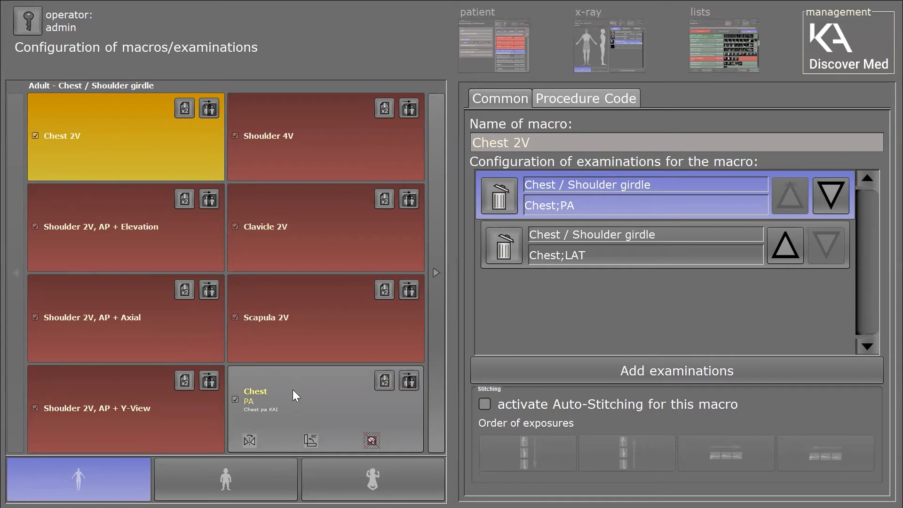
pyautogui.moveTo(293, 390); pyautogui.dragTo(93, 415)
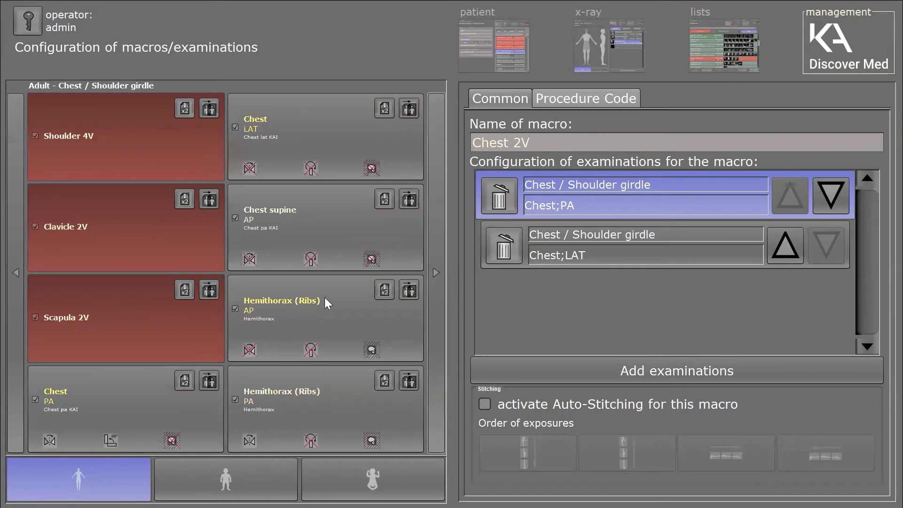
pyautogui.click(109, 398)
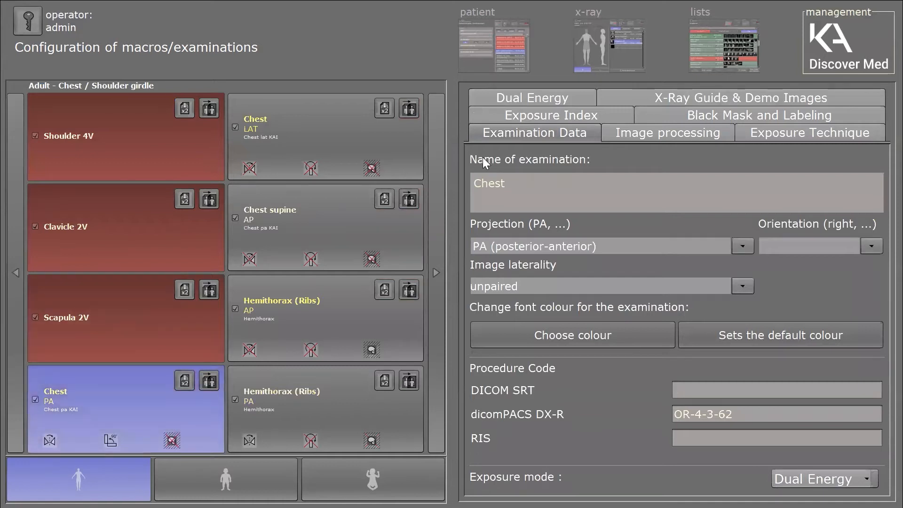
pyautogui.click(562, 99)
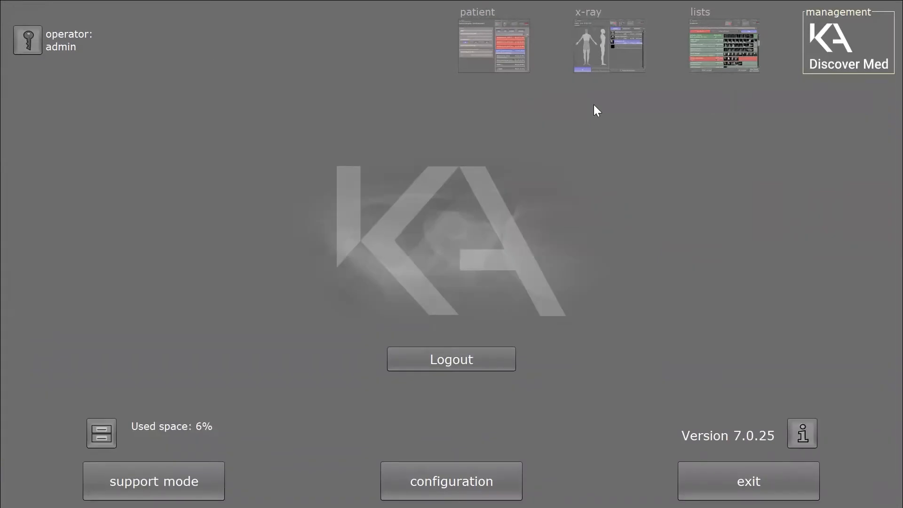
# - Create an emergency patient with pregnancy status not queried and open the adult Chest / Shoulder girdle examinations
pyautogui.click(511, 55)
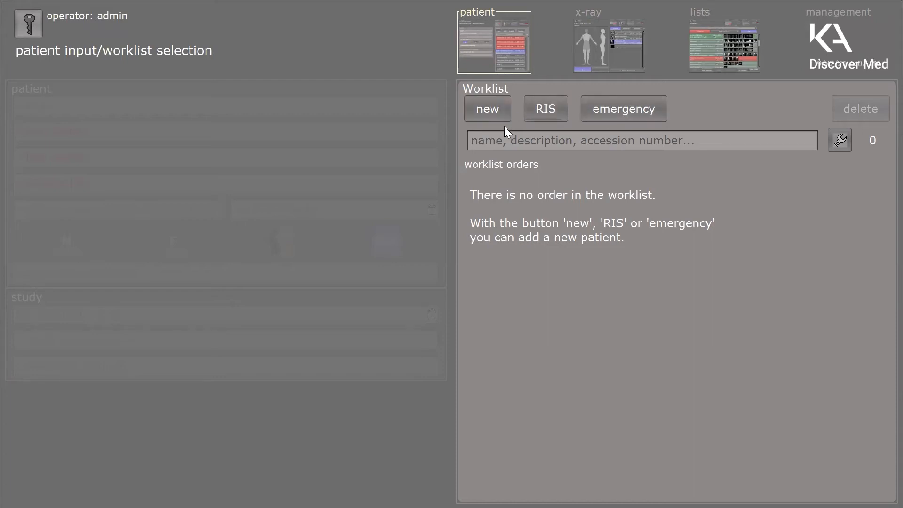
pyautogui.click(604, 110)
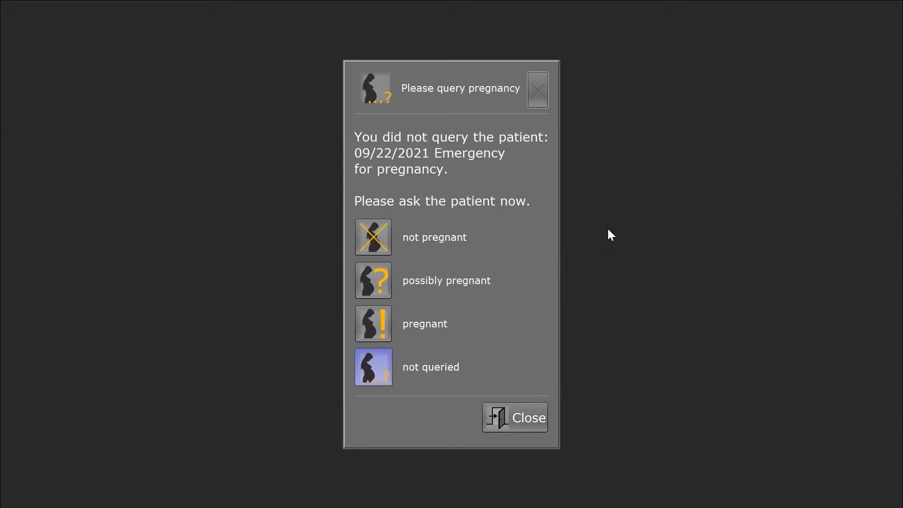
pyautogui.click(376, 376)
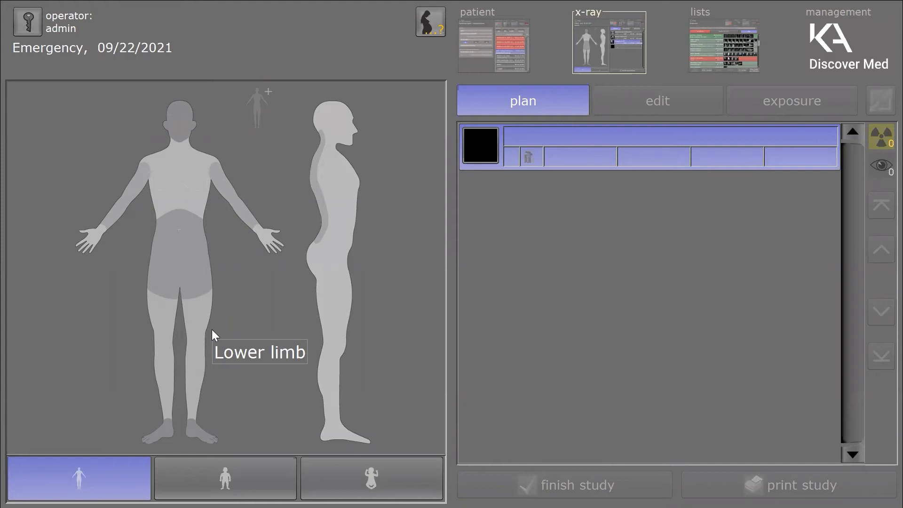
pyautogui.click(179, 192)
# - Plan the Shoulder 2V, AP + Axial macro and a Chest PA exam, and delete them all from the study
pyautogui.click(176, 188)
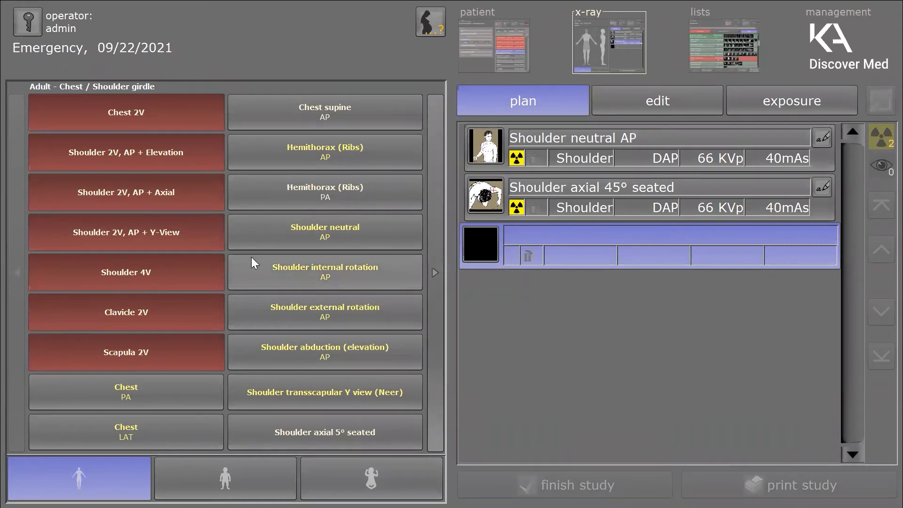
pyautogui.click(164, 386)
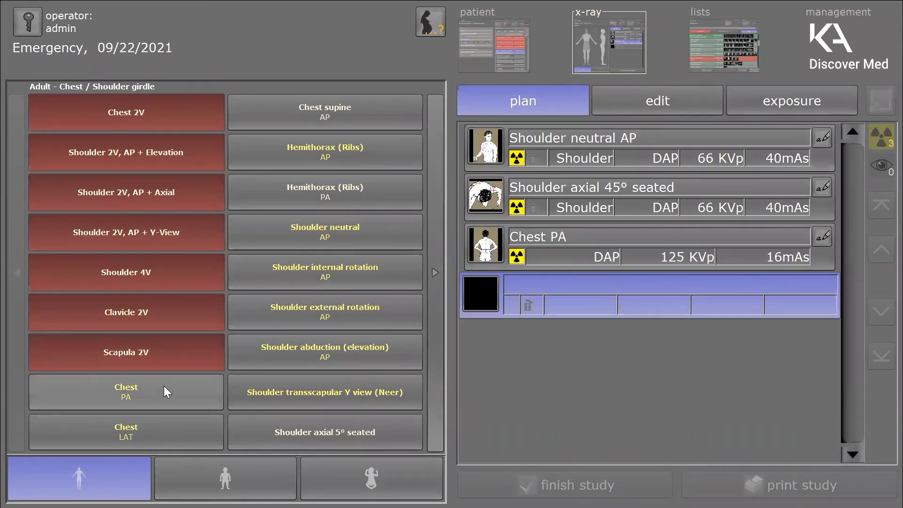
pyautogui.click(667, 90)
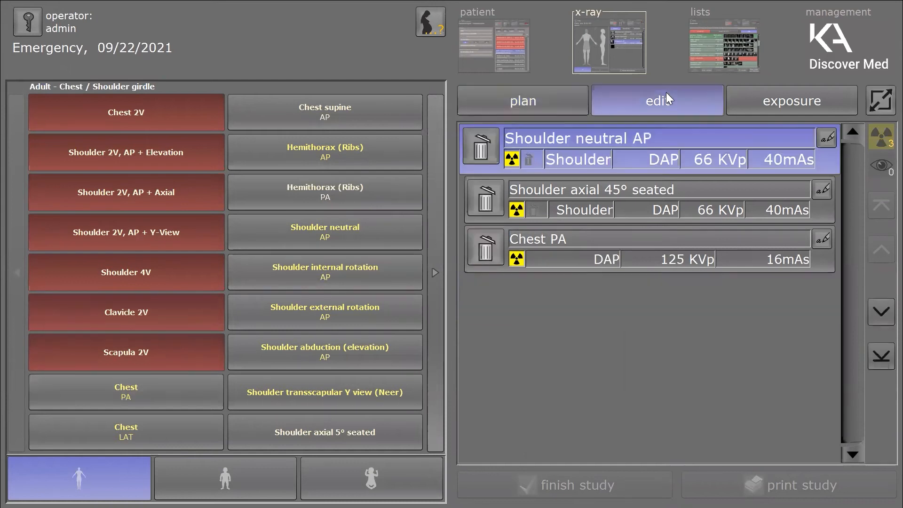
pyautogui.click(482, 153)
pyautogui.click(482, 152)
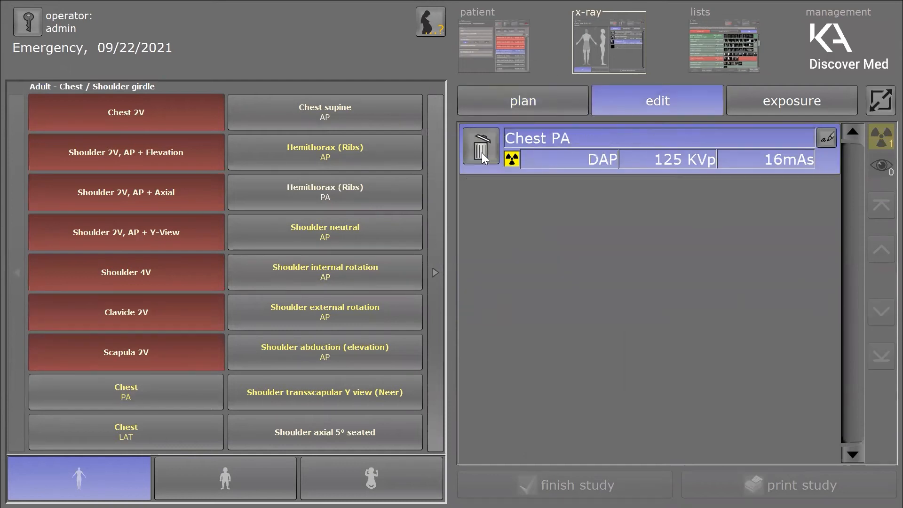
pyautogui.click(482, 152)
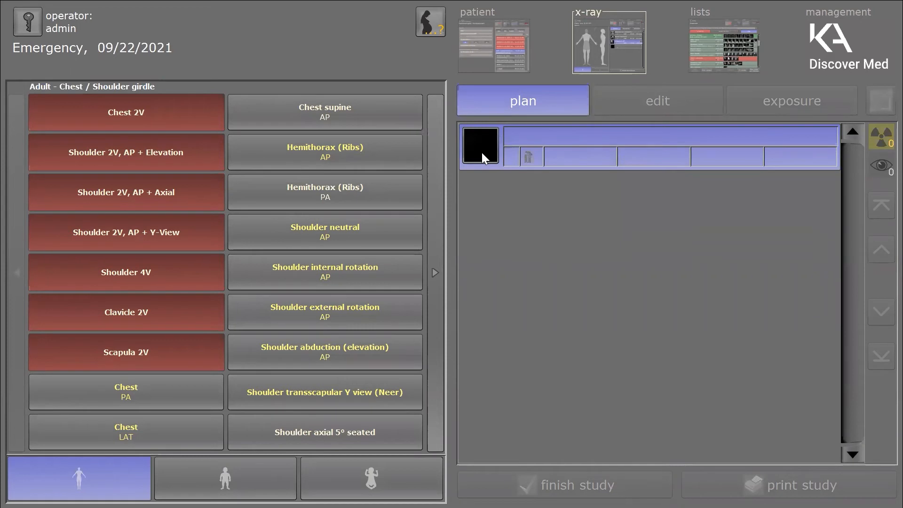
# - Add two Chest PA exams and two Chest LAT exams to the study plan
pyautogui.click(176, 387)
pyautogui.click(175, 387)
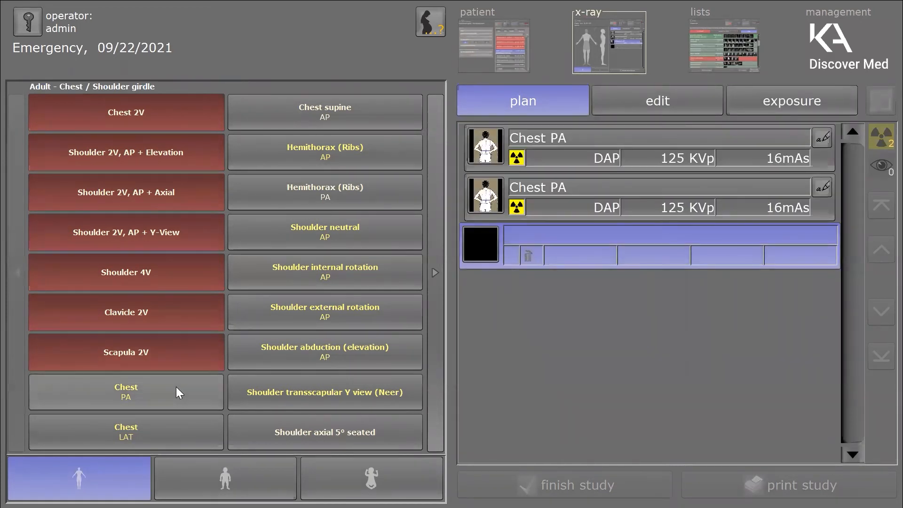
pyautogui.click(166, 420)
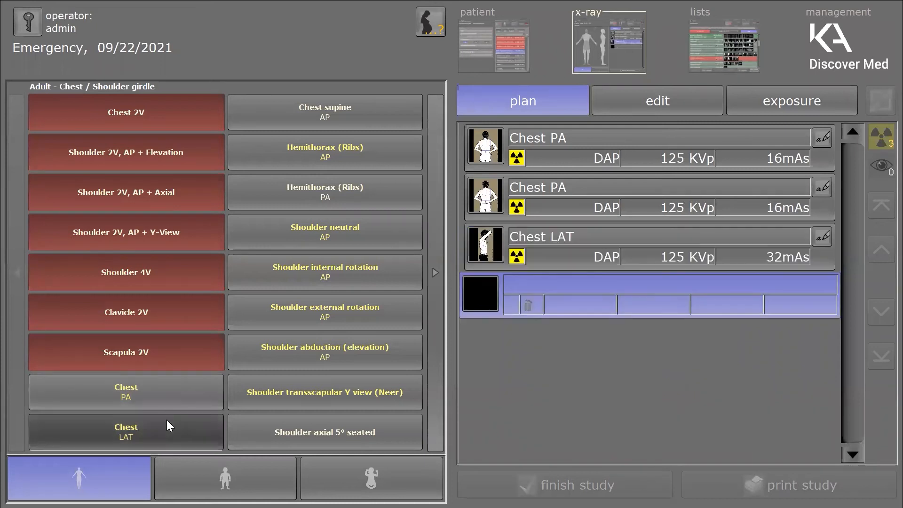
pyautogui.click(167, 420)
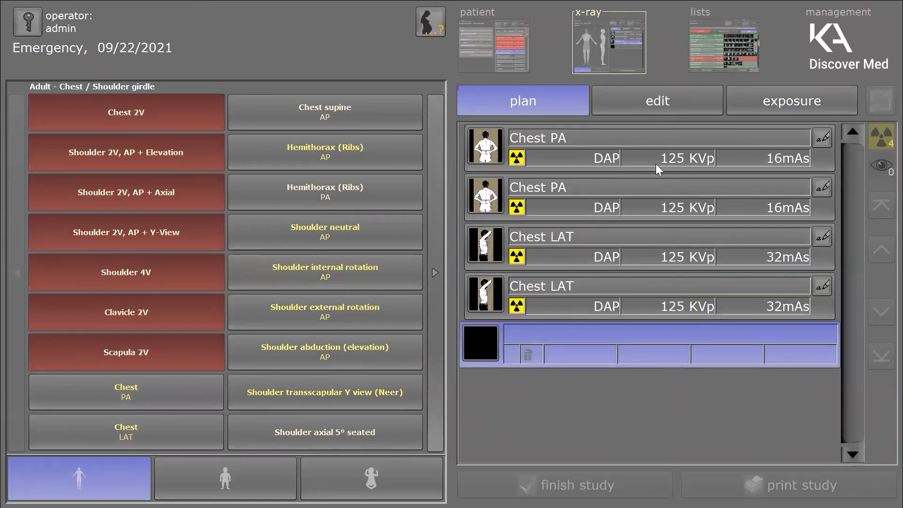
# - Reorder the planned exams so that both Chest LAT exams come before the Chest PA exams
pyautogui.click(706, 98)
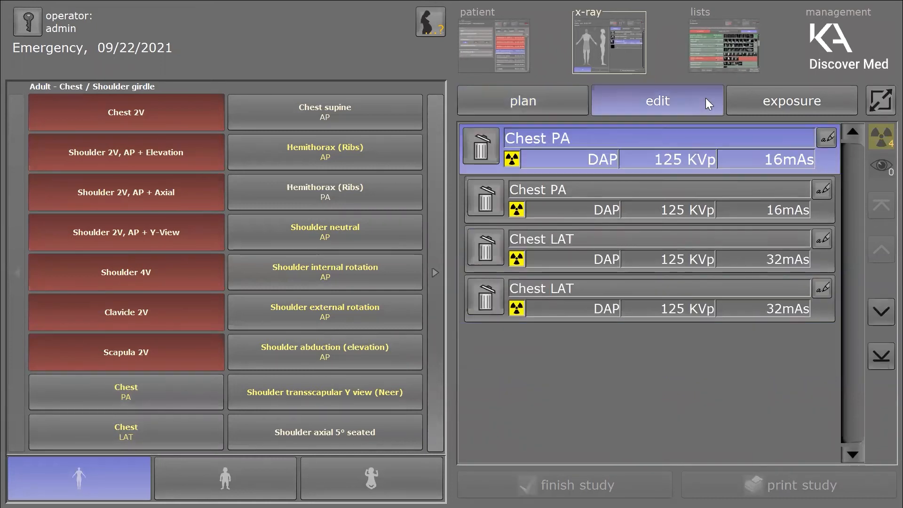
pyautogui.click(591, 253)
pyautogui.click(881, 252)
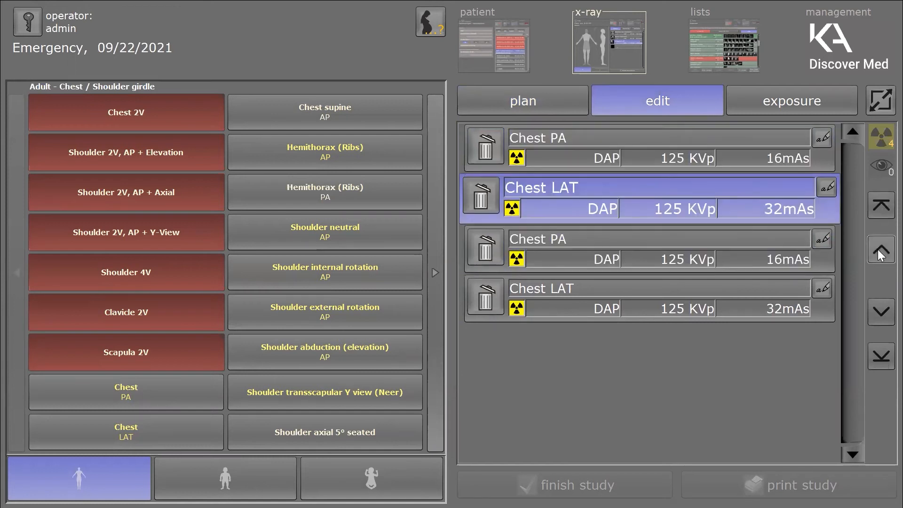
pyautogui.click(881, 253)
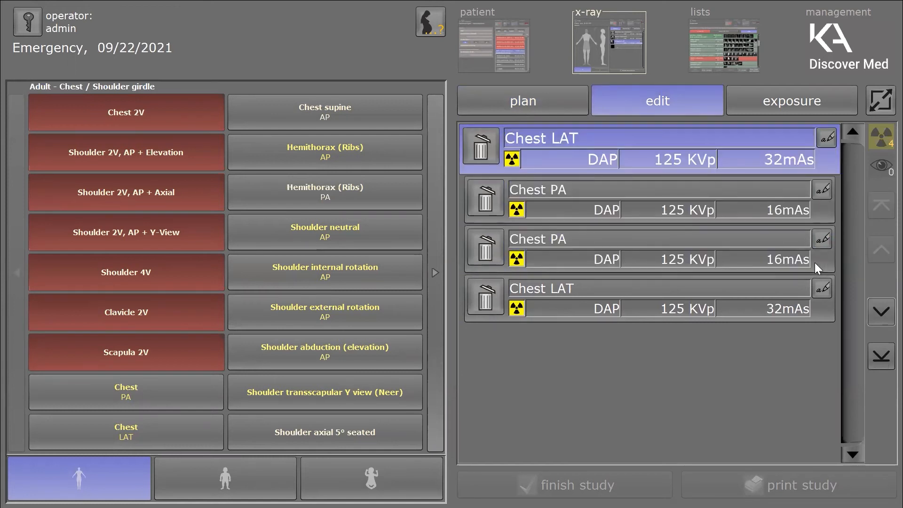
pyautogui.click(790, 286)
pyautogui.click(881, 250)
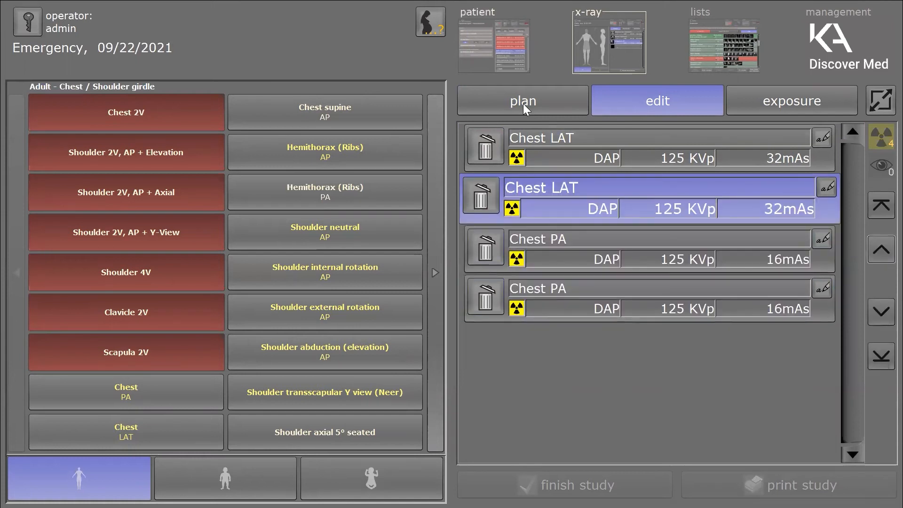
# - Delete all the Chest LAT and Chest PA exams from the study
pyautogui.click(493, 137)
pyautogui.click(493, 136)
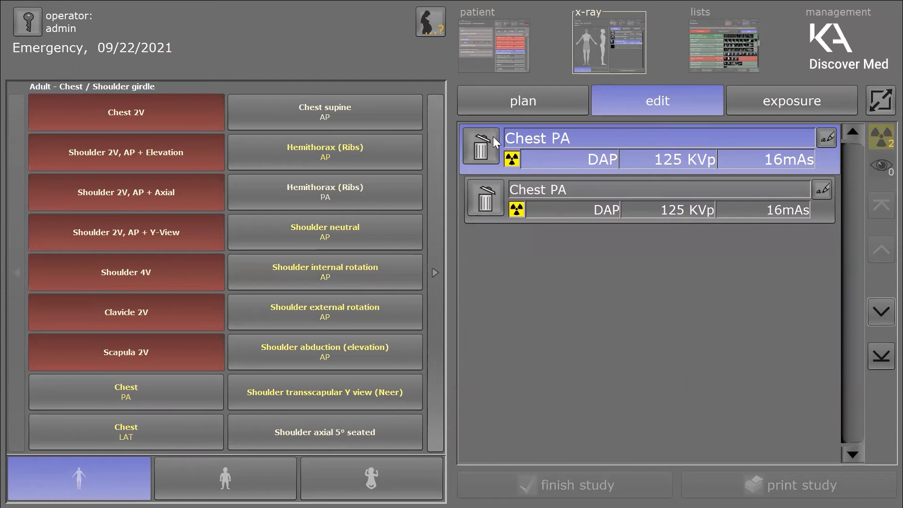
pyautogui.click(493, 137)
pyautogui.click(494, 137)
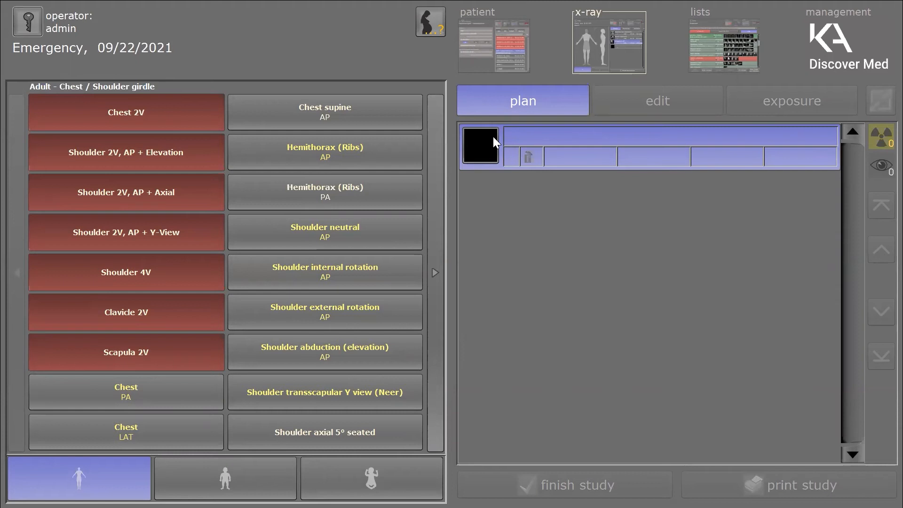
# - Plan a Chest PA exam, and in edit mode replace it with Chest LAT and back with Chest PA
pyautogui.click(141, 401)
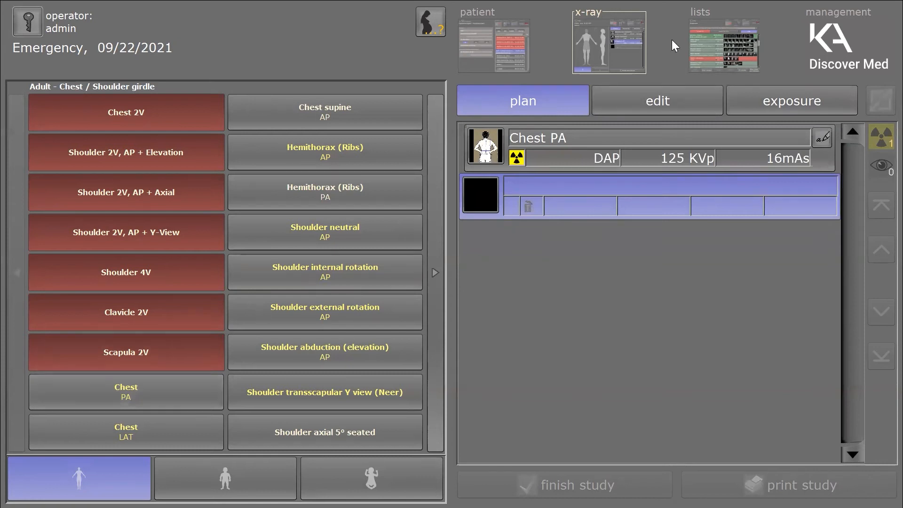
pyautogui.click(658, 105)
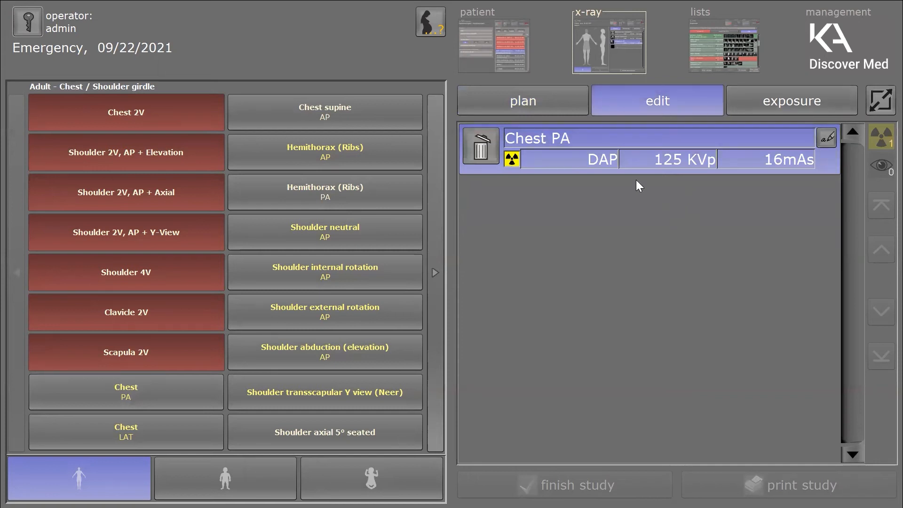
pyautogui.click(190, 443)
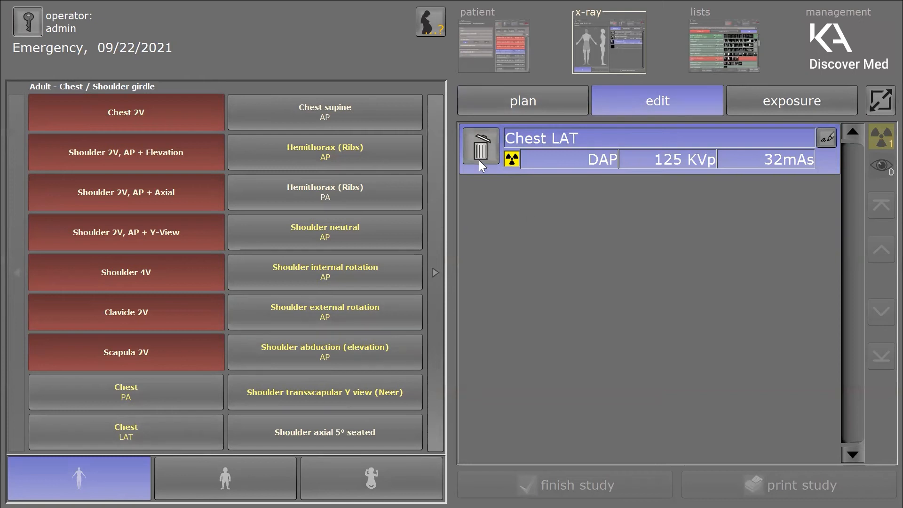
pyautogui.click(167, 390)
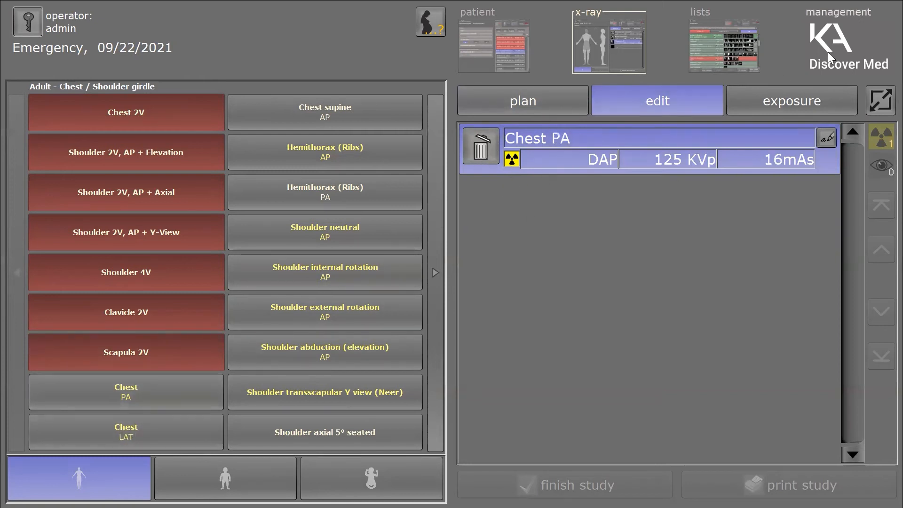
# - Open the exposure settings of the Chest PA exam and switch the grid off and back on
pyautogui.click(795, 95)
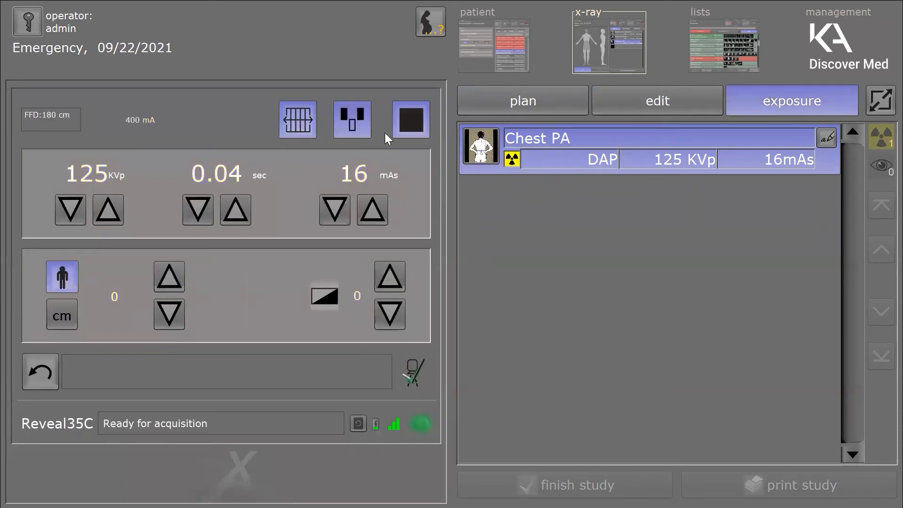
pyautogui.click(306, 127)
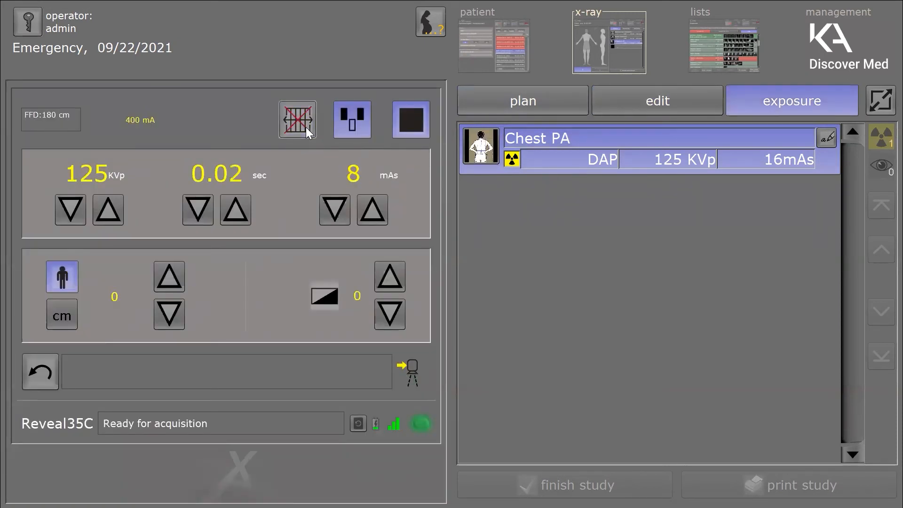
pyautogui.click(306, 128)
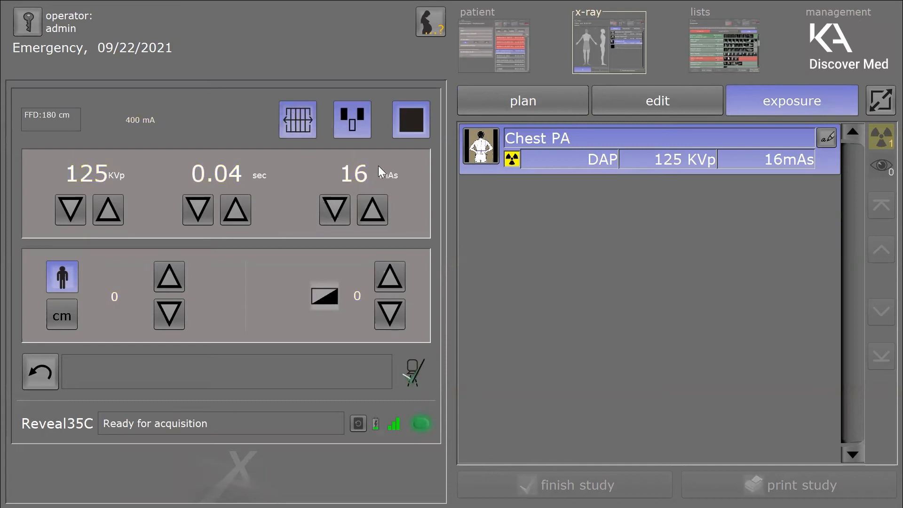
# - Turn off the AEC chambers for the Chest PA exposure and raise the exposure to 12.5 mAs
pyautogui.click(363, 127)
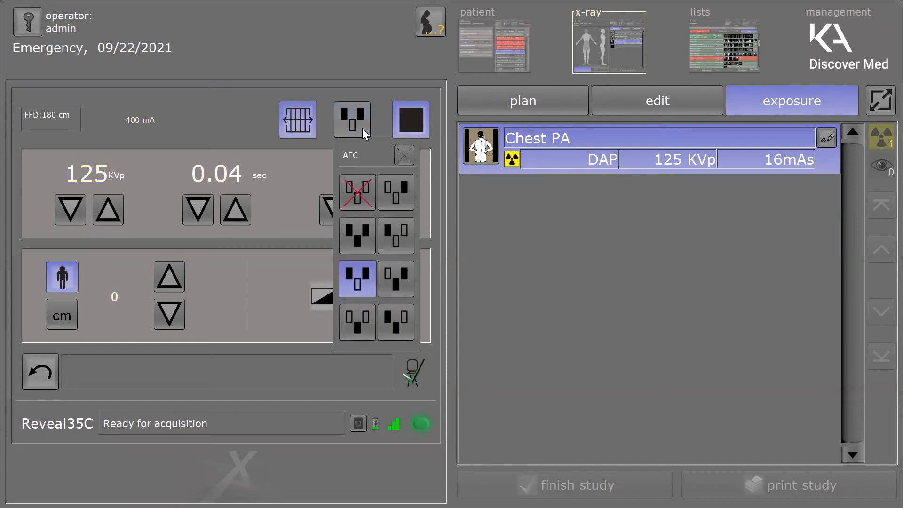
pyautogui.click(357, 192)
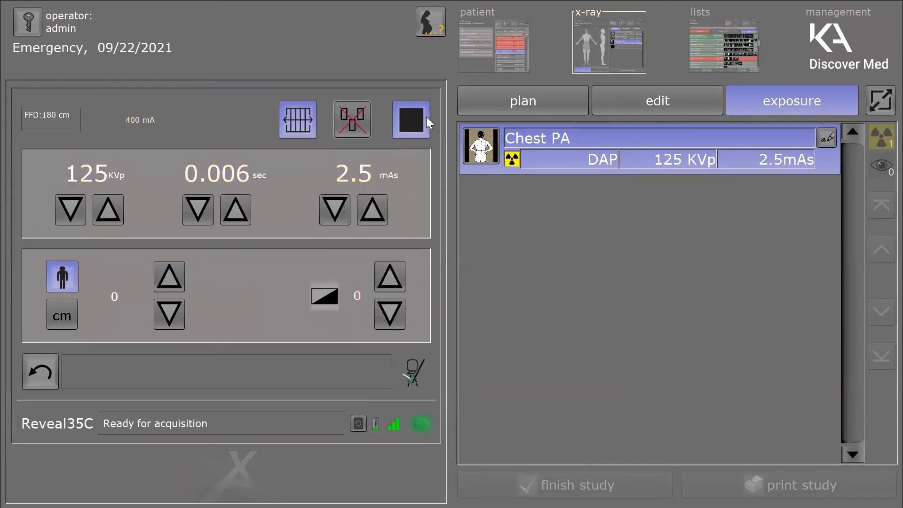
pyautogui.click(364, 208)
pyautogui.click(364, 208)
pyautogui.click(364, 209)
pyautogui.click(365, 210)
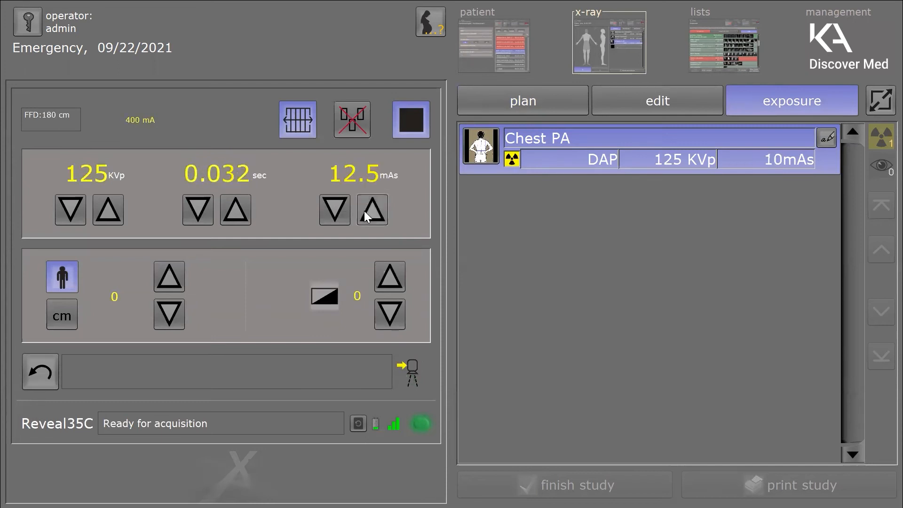
# - Lower the tube voltage of the Chest PA exposure to 120 kVp
pyautogui.click(70, 209)
pyautogui.click(69, 207)
pyautogui.click(70, 207)
pyautogui.click(70, 207)
pyautogui.click(70, 207)
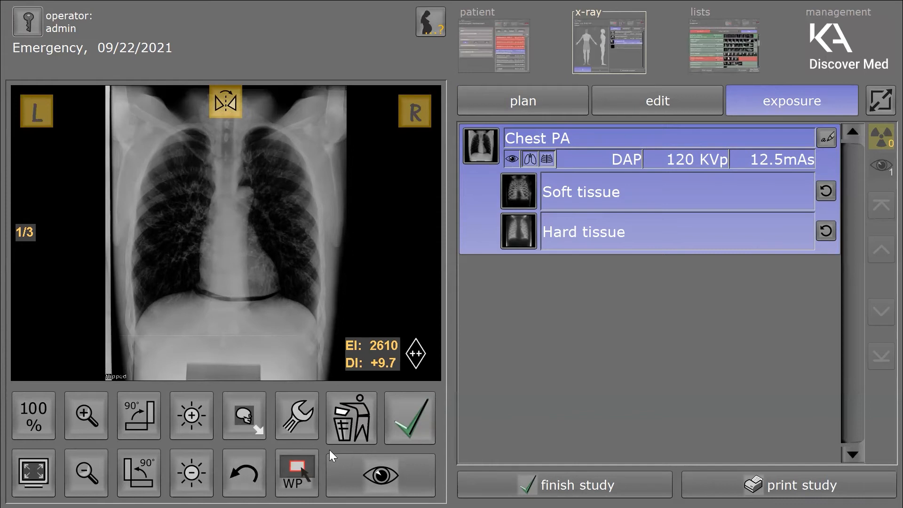
# - Brighten the acquired Chest PA image, and set the Soft tissue image's Subtraction Adjustment to -30 and save it as default
pyautogui.click(193, 412)
pyautogui.click(192, 411)
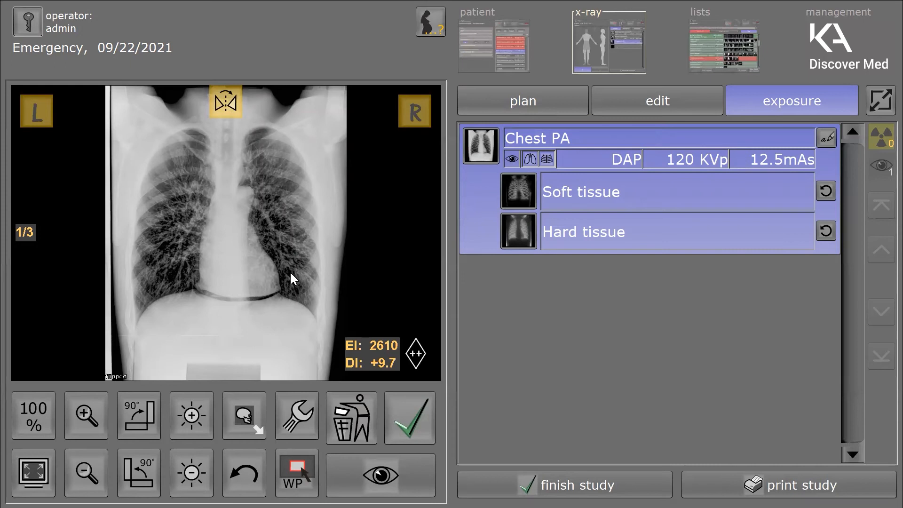
pyautogui.click(827, 189)
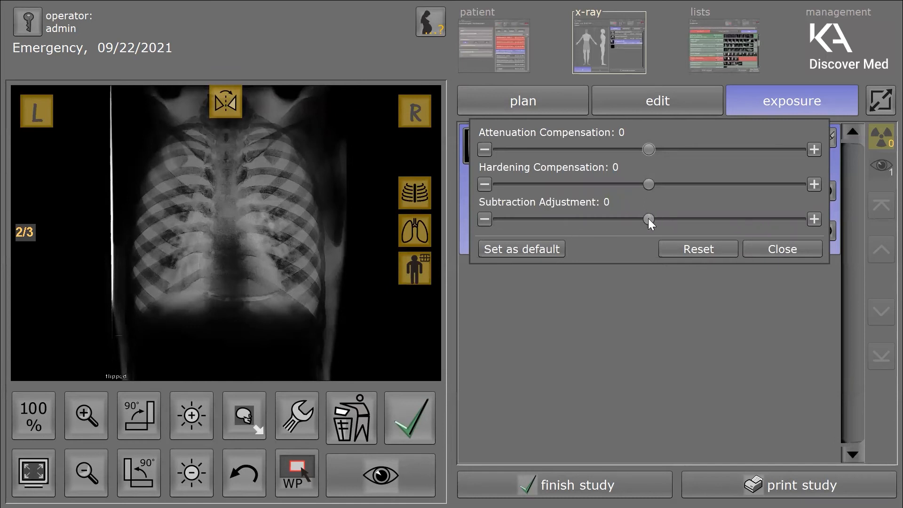
pyautogui.moveTo(648, 220); pyautogui.dragTo(619, 220)
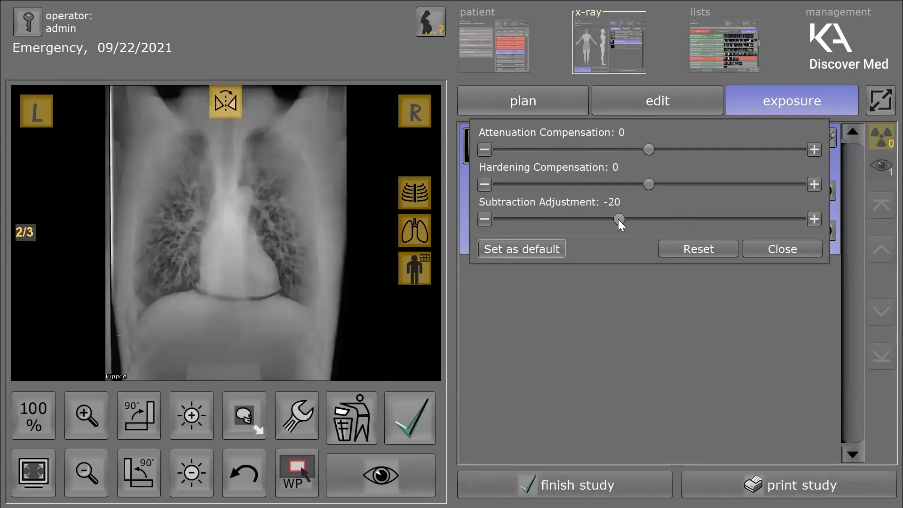
pyautogui.click(487, 223)
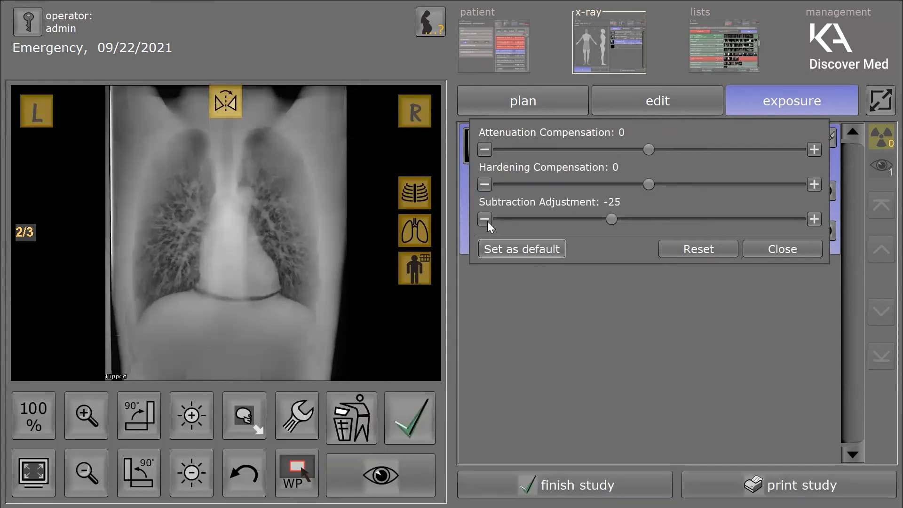
pyautogui.click(487, 220)
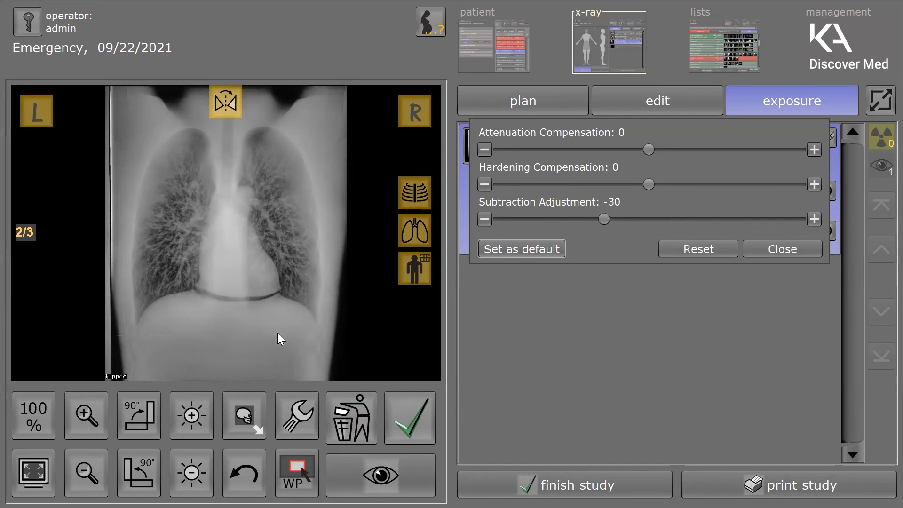
pyautogui.click(533, 252)
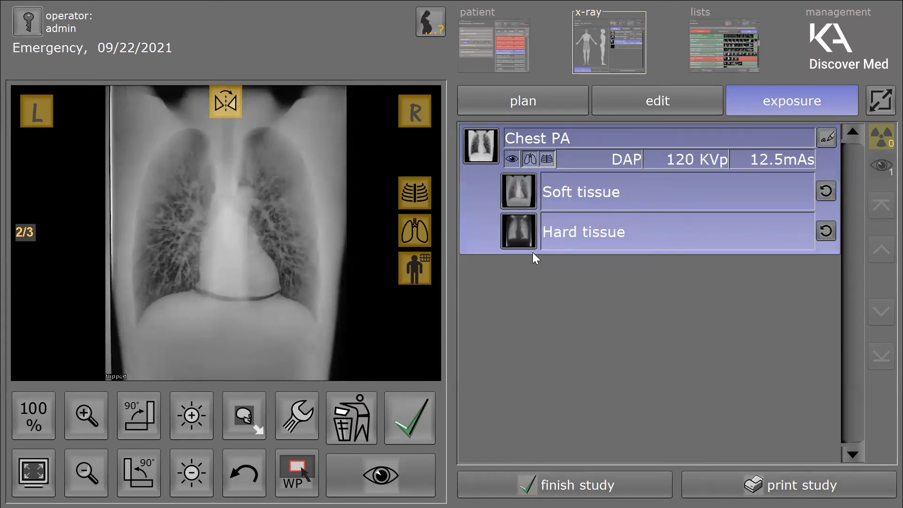
# - Set the Hard tissue image's Subtraction Adjustment to -61 and save it as the default
pyautogui.click(824, 229)
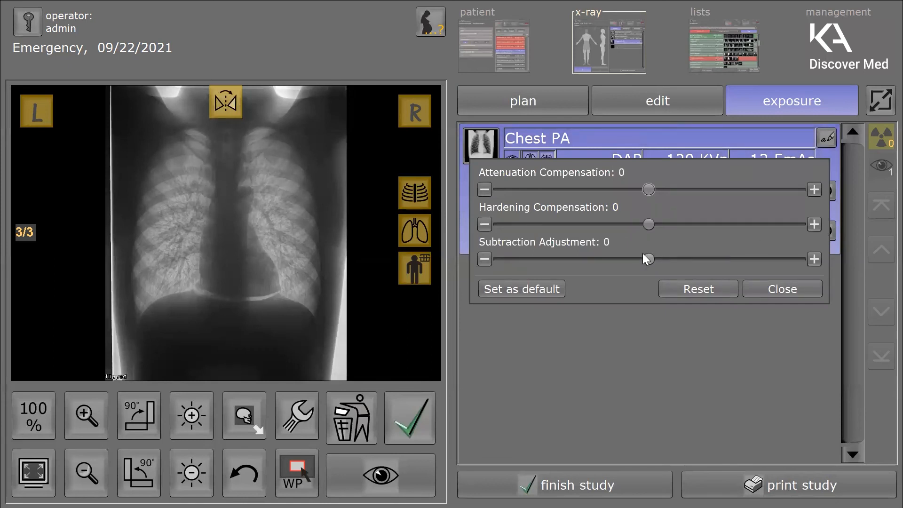
pyautogui.moveTo(649, 257); pyautogui.dragTo(622, 262)
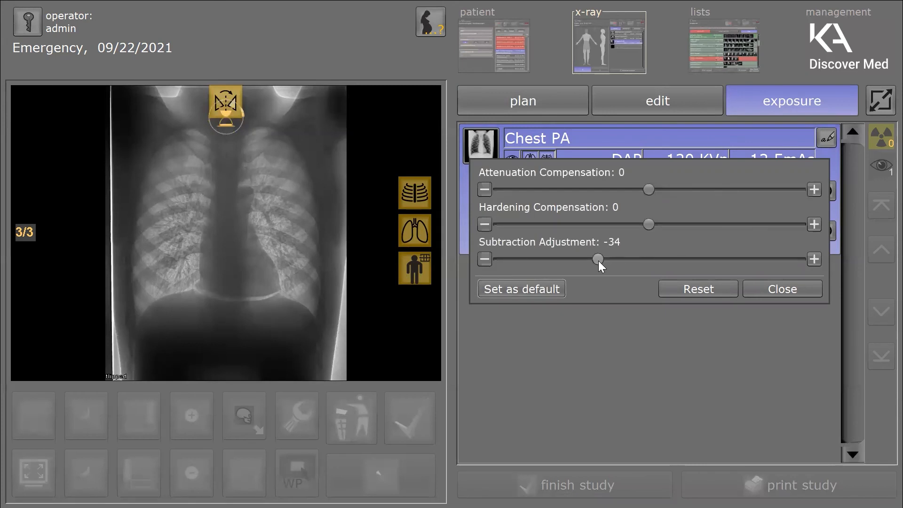
pyautogui.moveTo(598, 260); pyautogui.dragTo(580, 263)
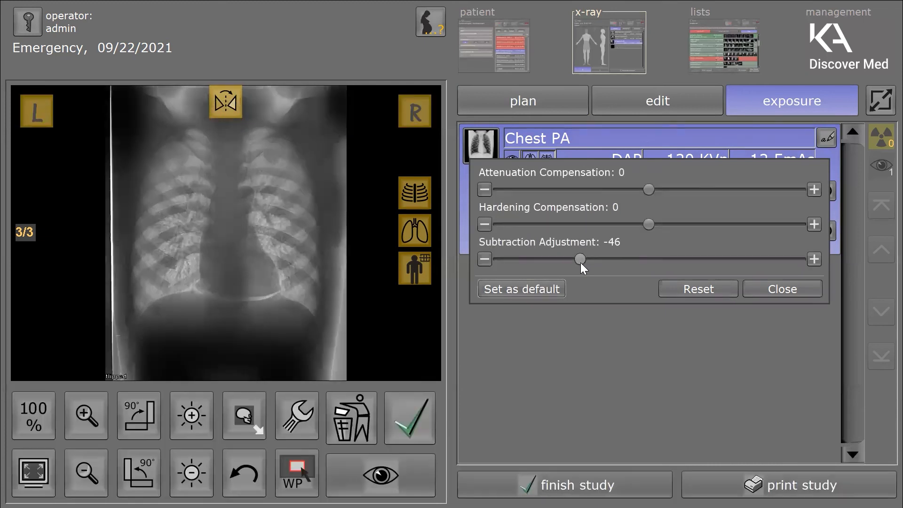
pyautogui.click(485, 260)
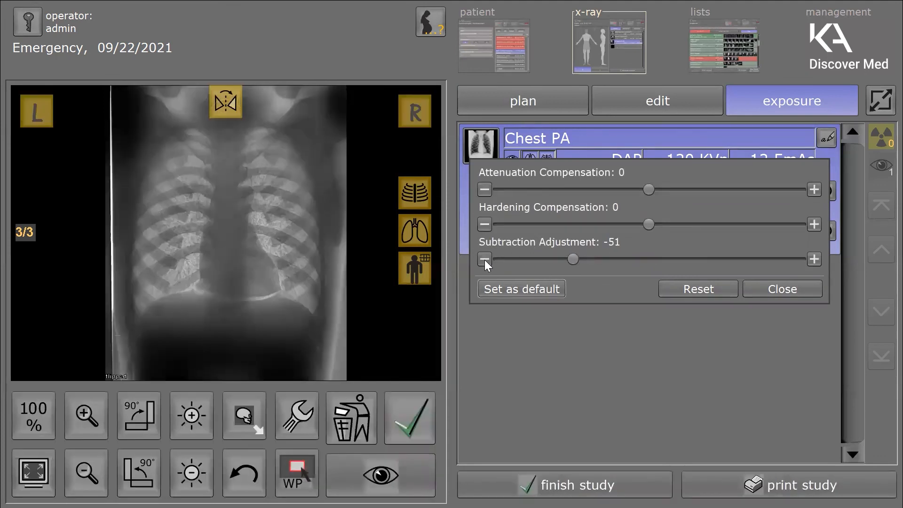
pyautogui.click(484, 260)
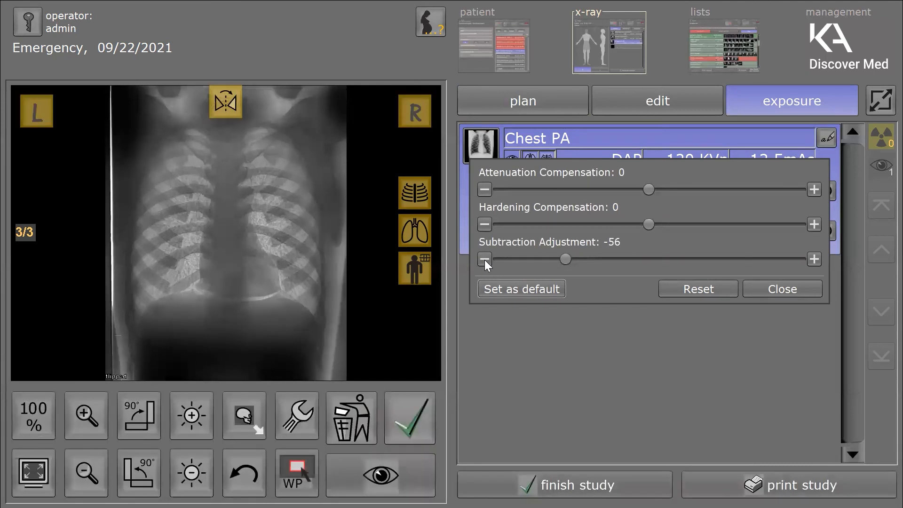
pyautogui.click(485, 260)
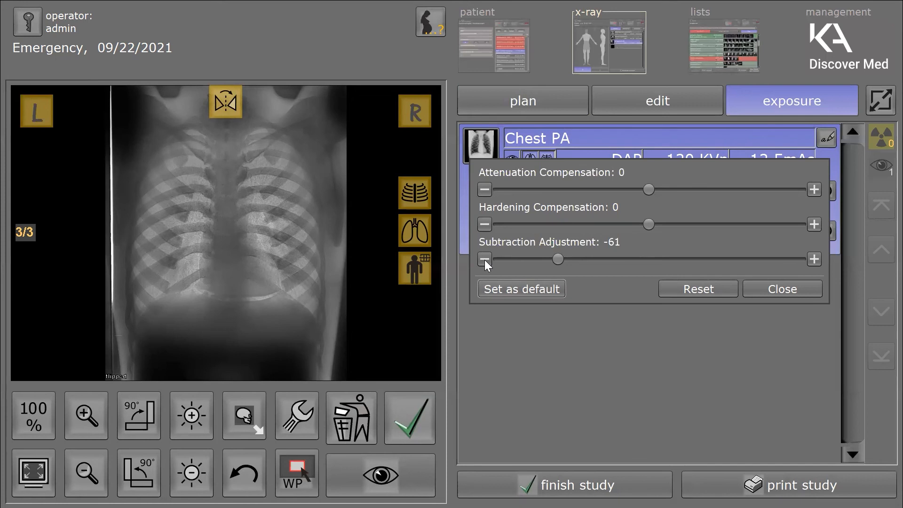
pyautogui.click(492, 289)
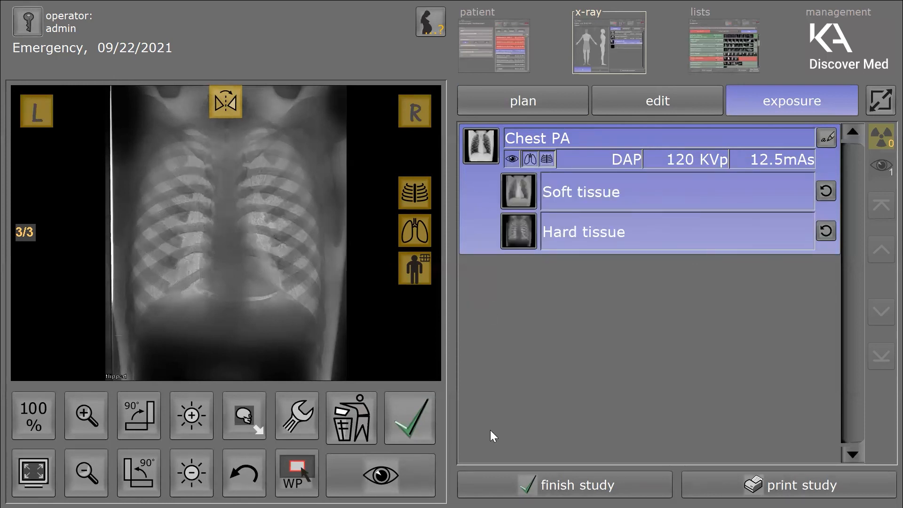
# - Finish the study, and reopen the 17:38 emergency study from today's study list with its Chest PA images unlocked for editing
pyautogui.click(493, 477)
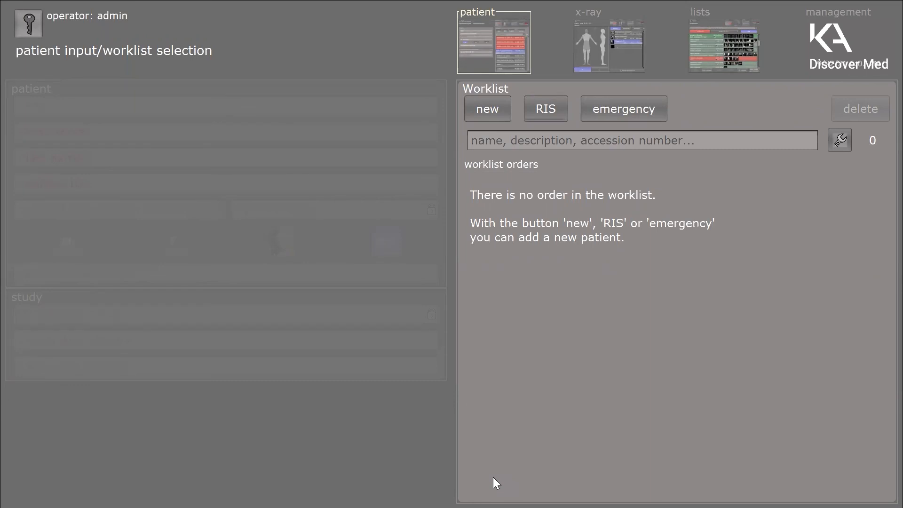
pyautogui.click(728, 54)
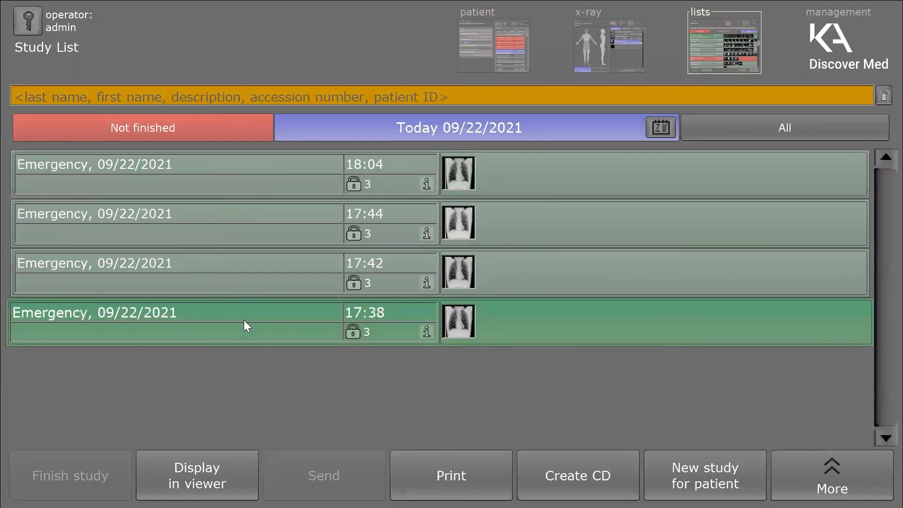
pyautogui.click(606, 54)
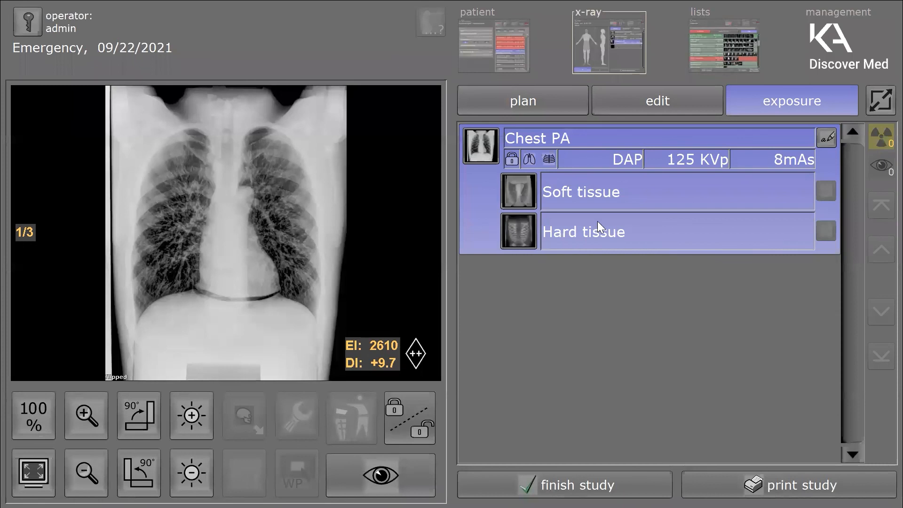
pyautogui.click(414, 421)
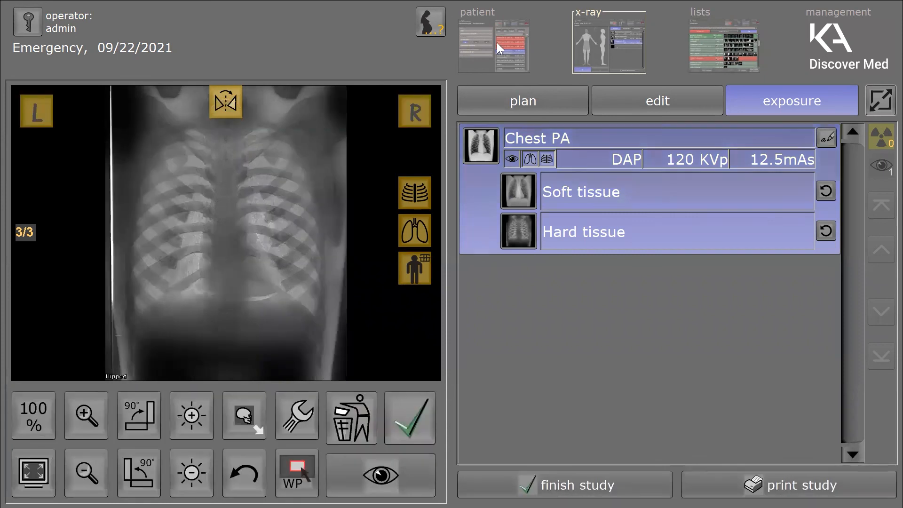
# - Place an L marker above the patient's left shoulder on the Hard tissue image in the full-screen viewer, and return to the exam
pyautogui.click(393, 473)
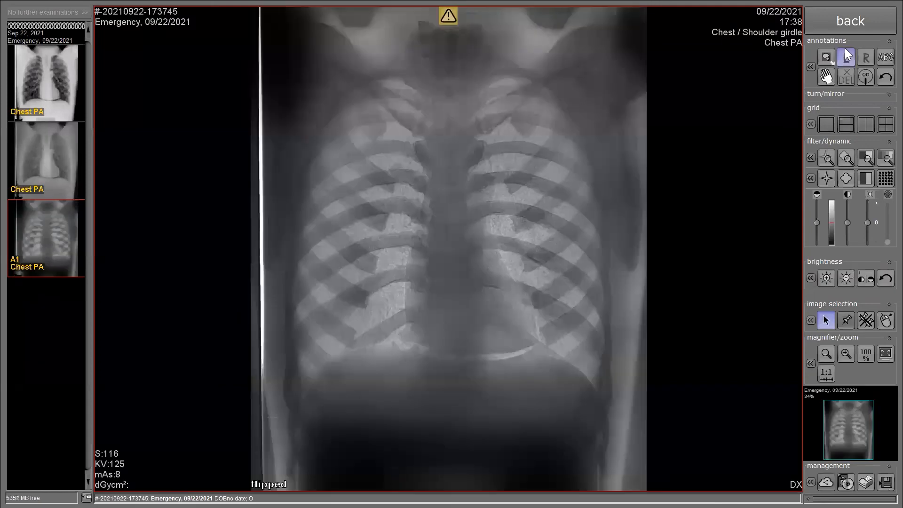
pyautogui.click(846, 58)
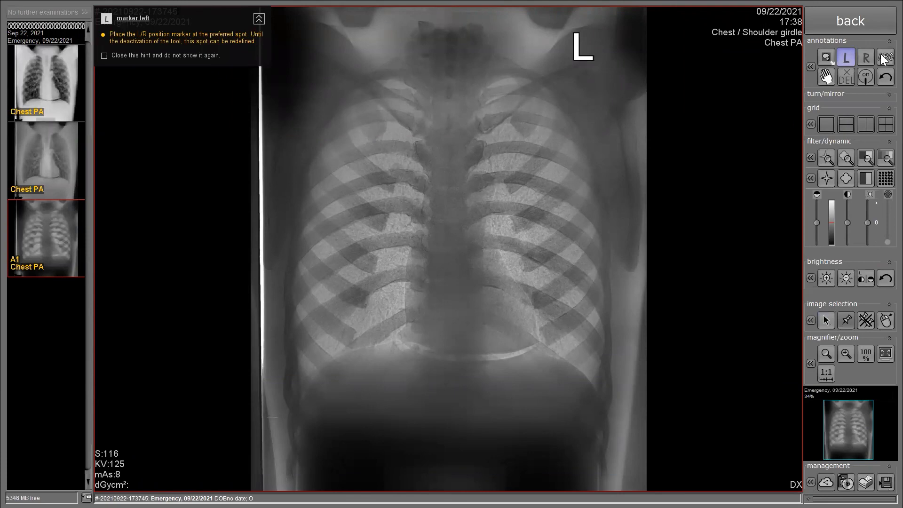
pyautogui.click(878, 18)
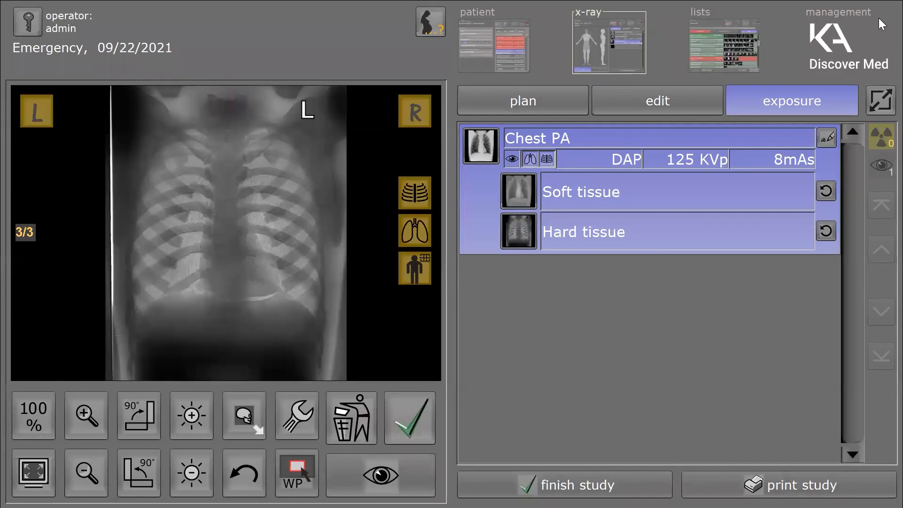
# - Finish the reopened emergency study and go back to the study list
pyautogui.click(597, 474)
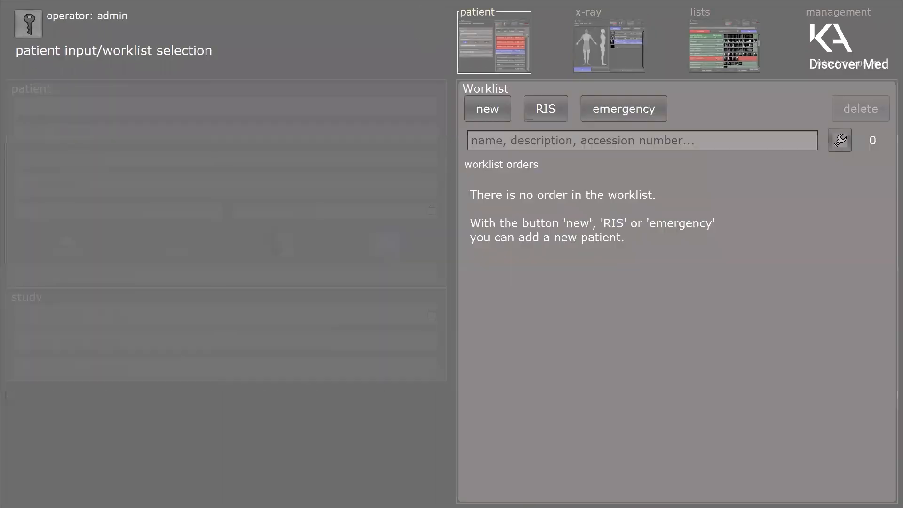
pyautogui.click(740, 56)
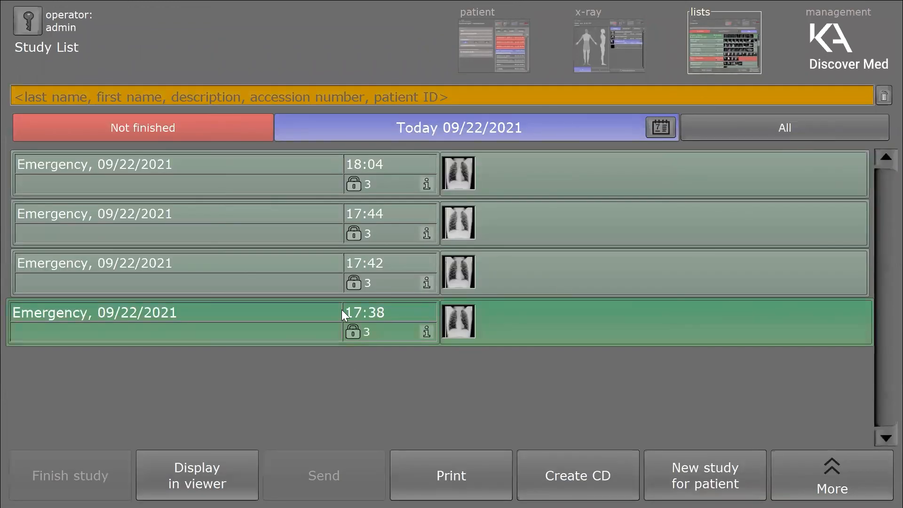